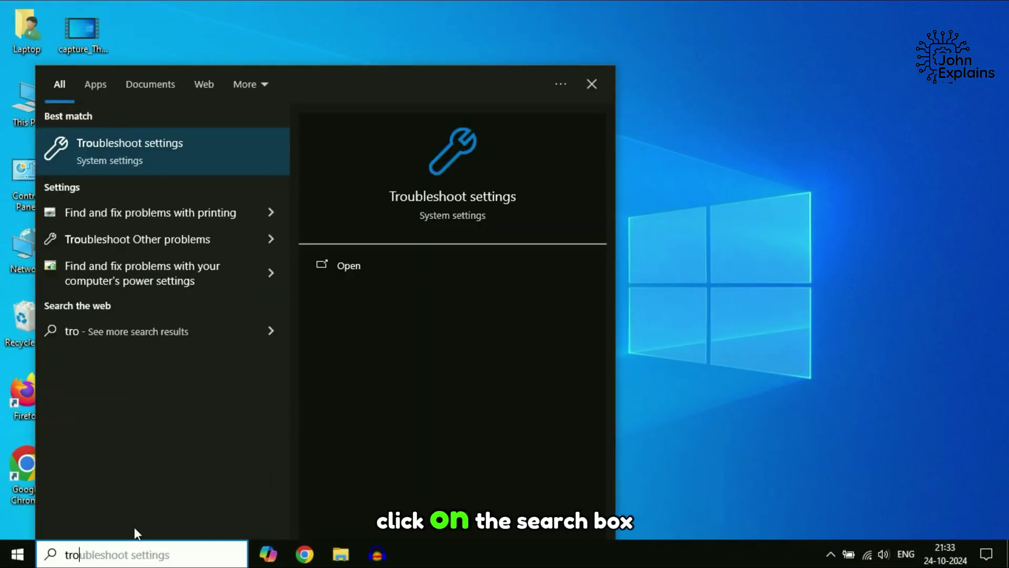
- Go to Troubleshoot, then Additional troubleshooters, and expand the Printer entry to show its run option
click(145, 148)
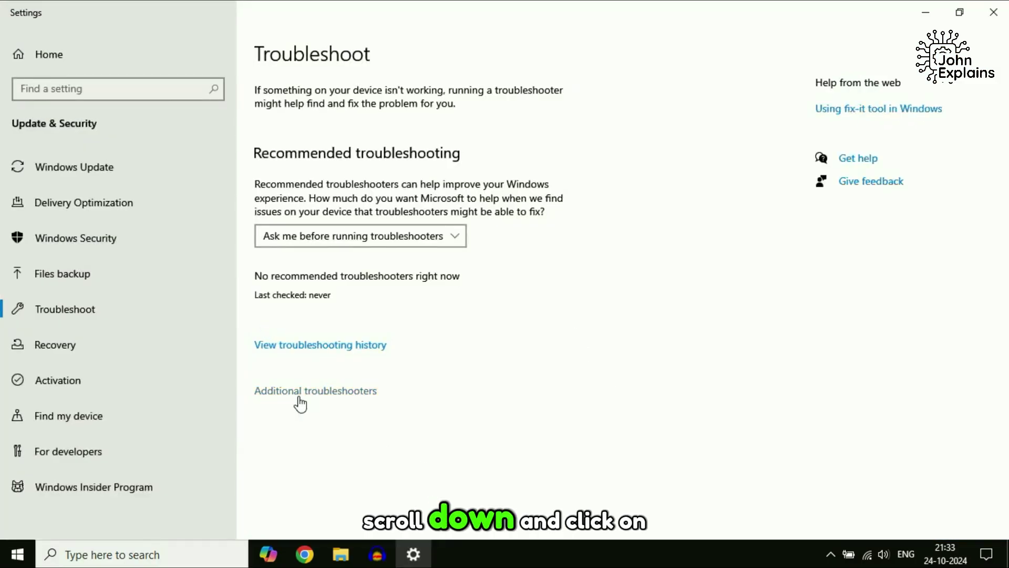
click(299, 394)
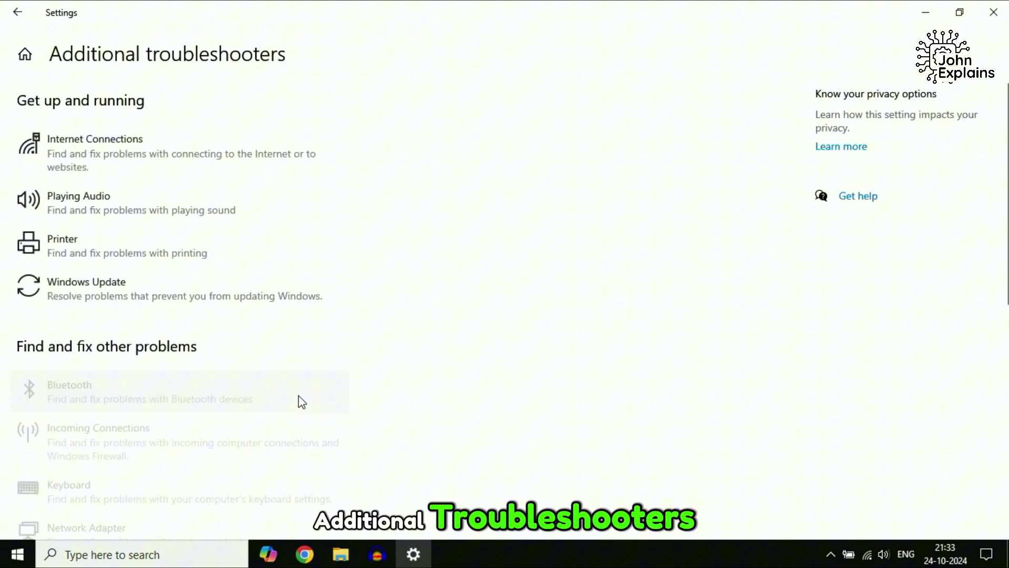
click(137, 257)
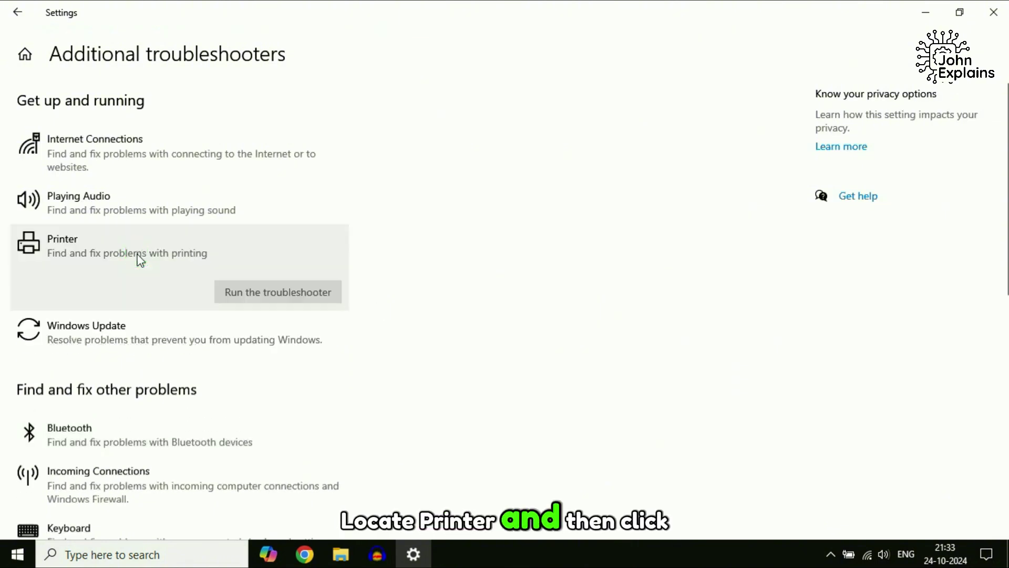
- Run the Printer troubleshooter on HP Scanner, then close the troubleshooter and Settings
click(277, 293)
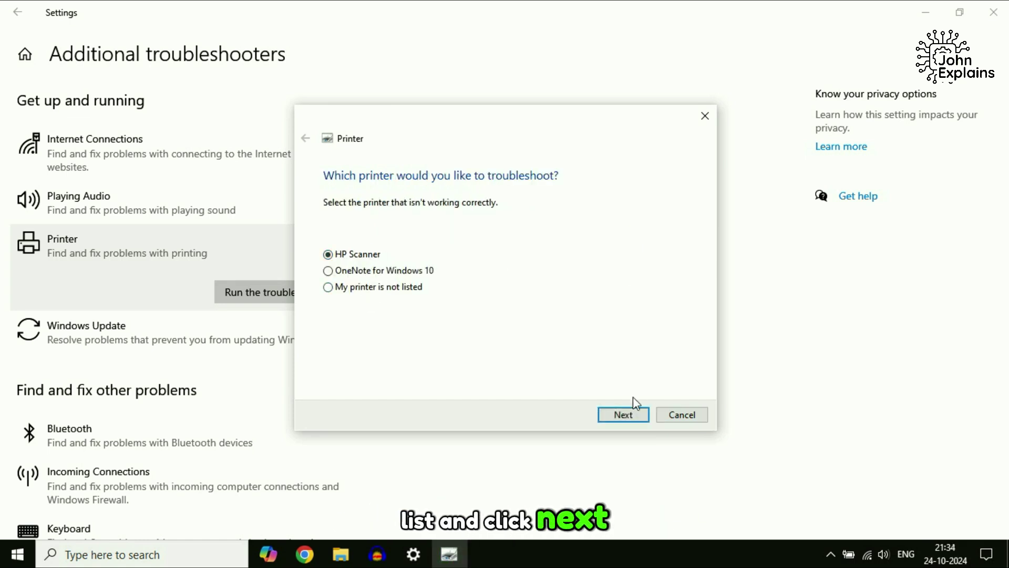
click(622, 413)
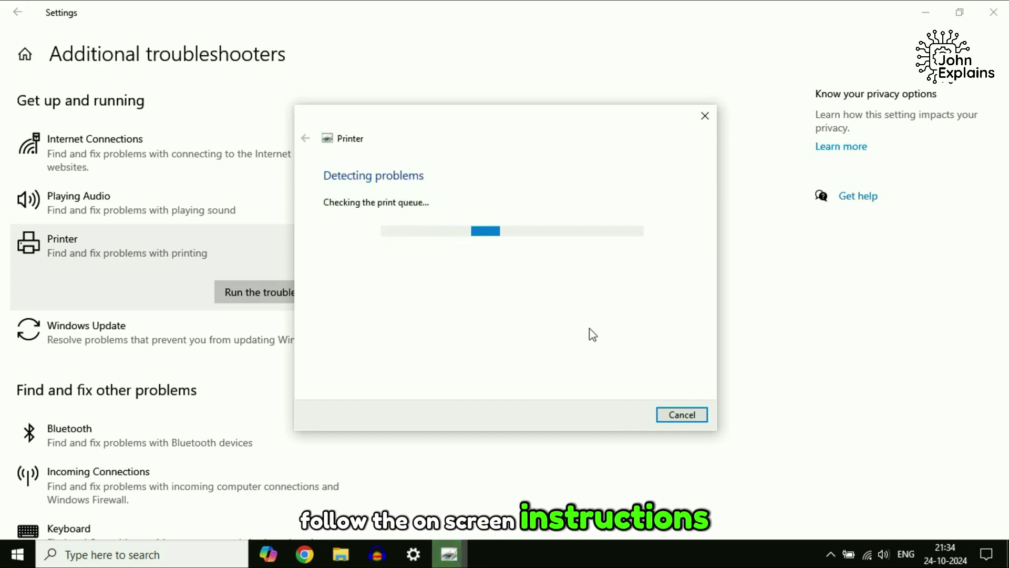
click(699, 417)
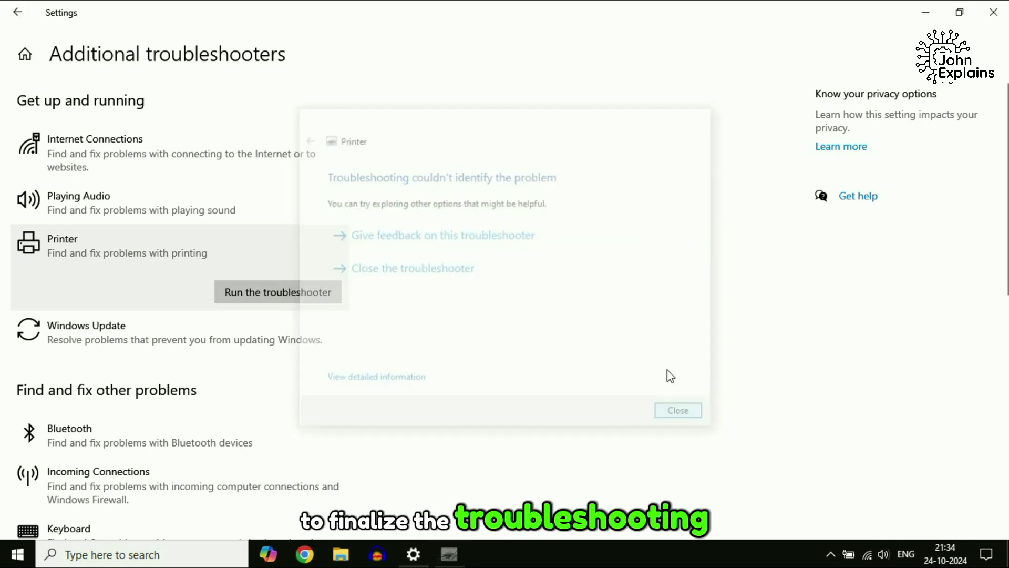
click(994, 13)
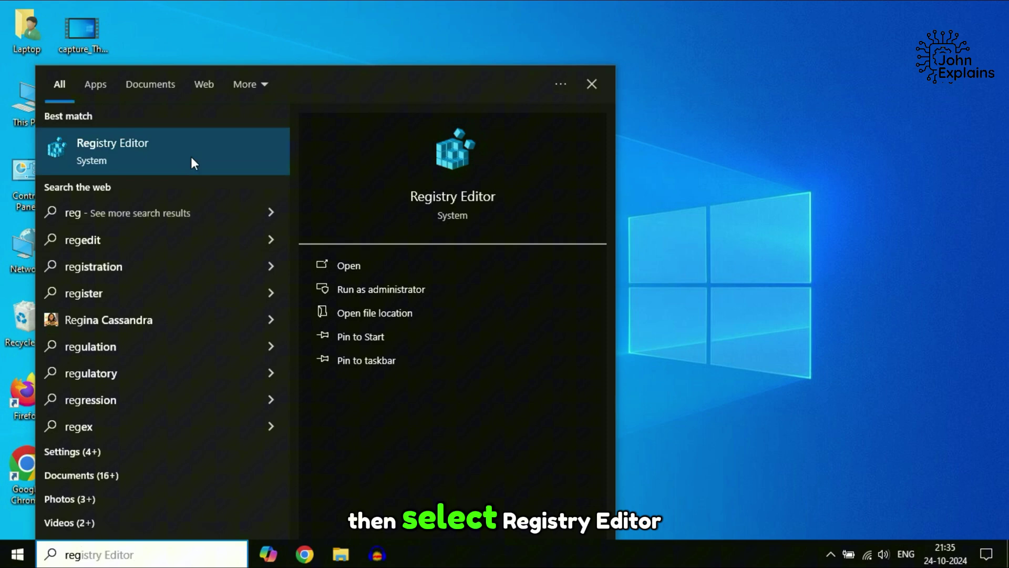
- Launch Registry Editor and expand HKEY_CURRENT_USER\SOFTWARE
click(152, 148)
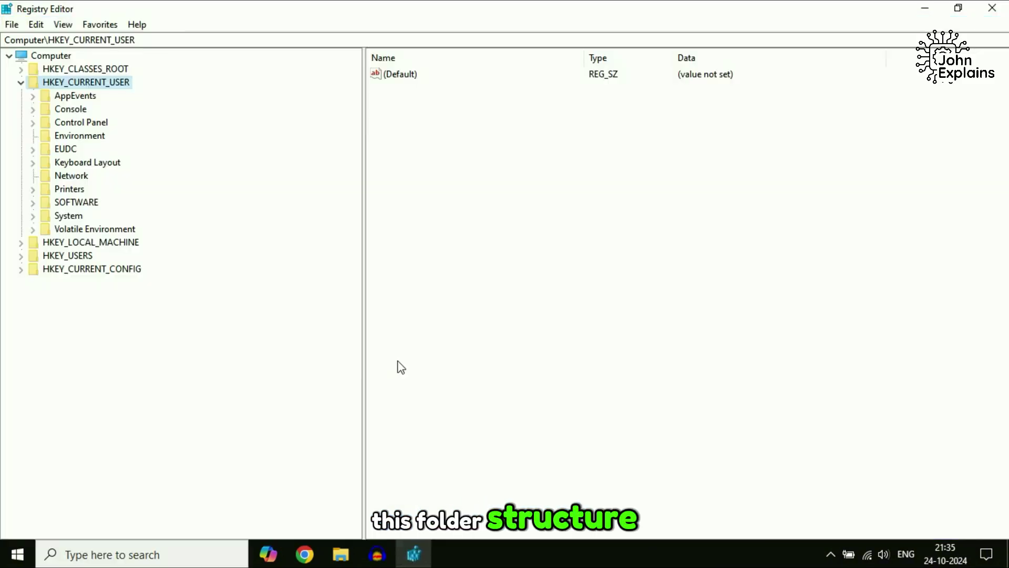
click(21, 82)
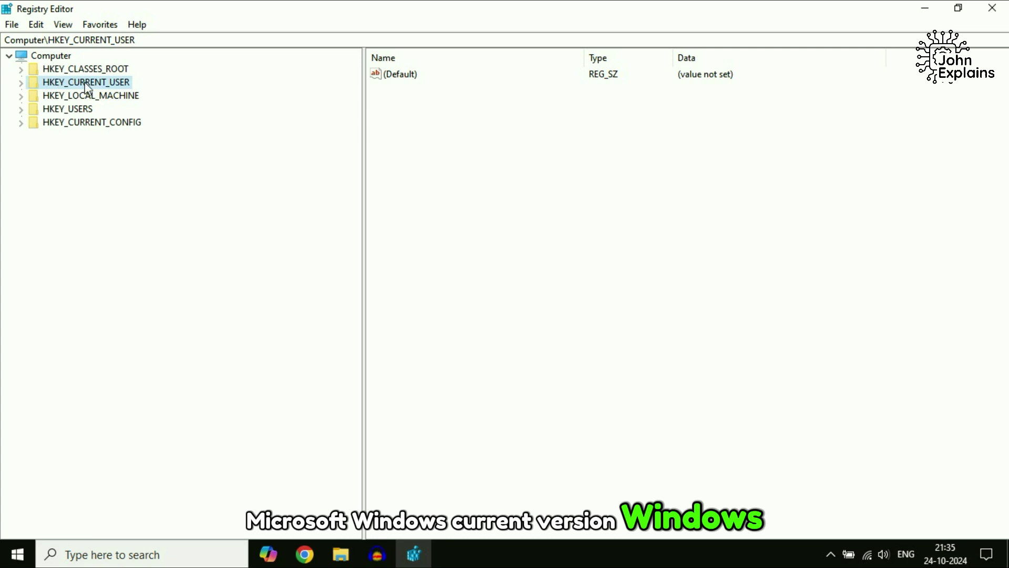
click(21, 83)
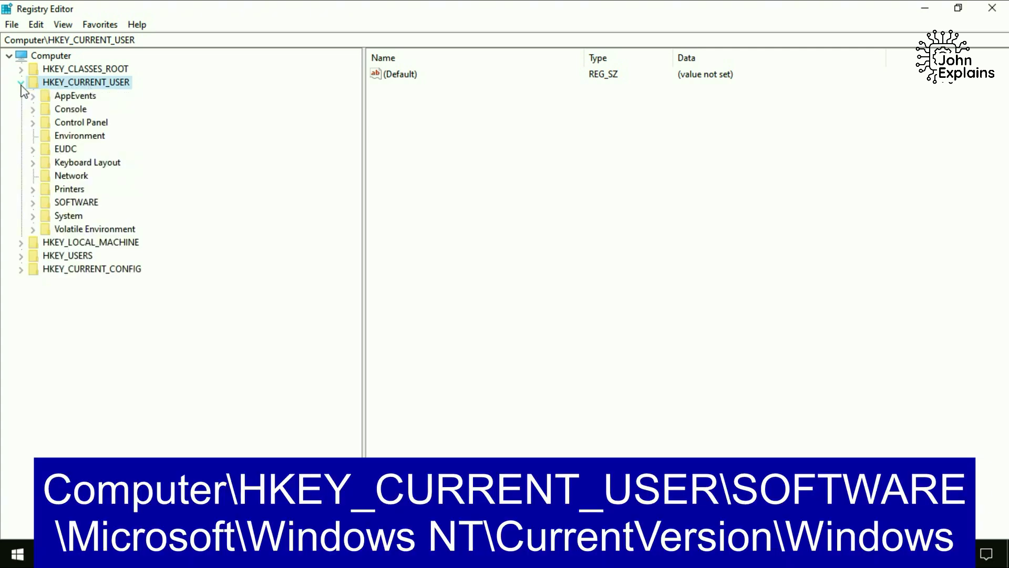
click(76, 202)
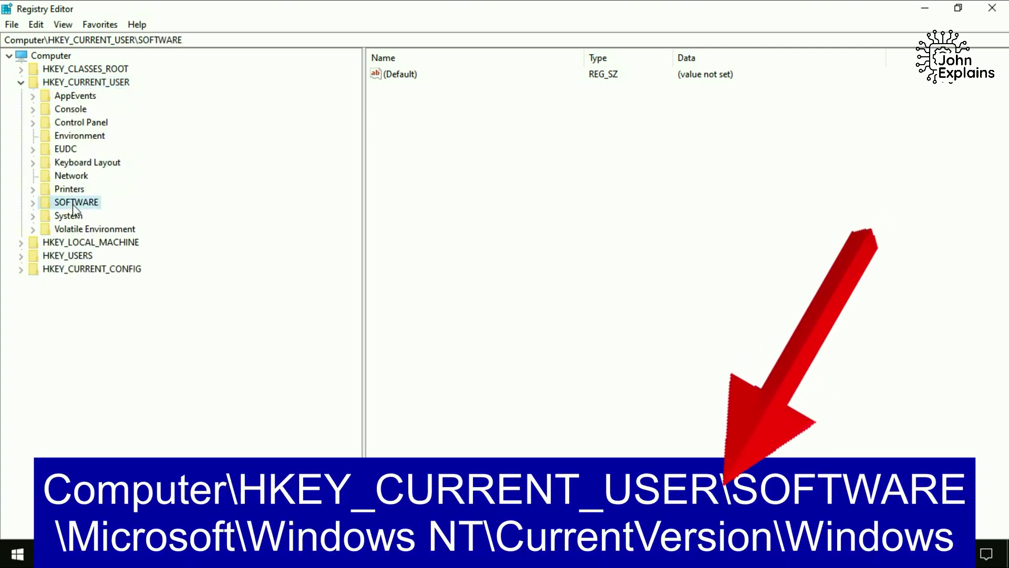
click(34, 204)
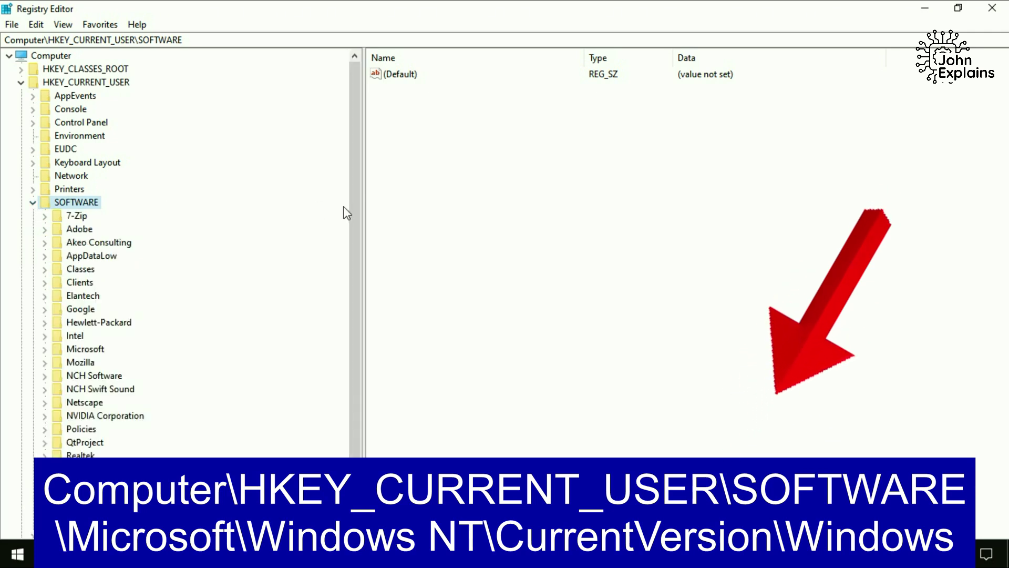
drag(352, 207, 351, 262)
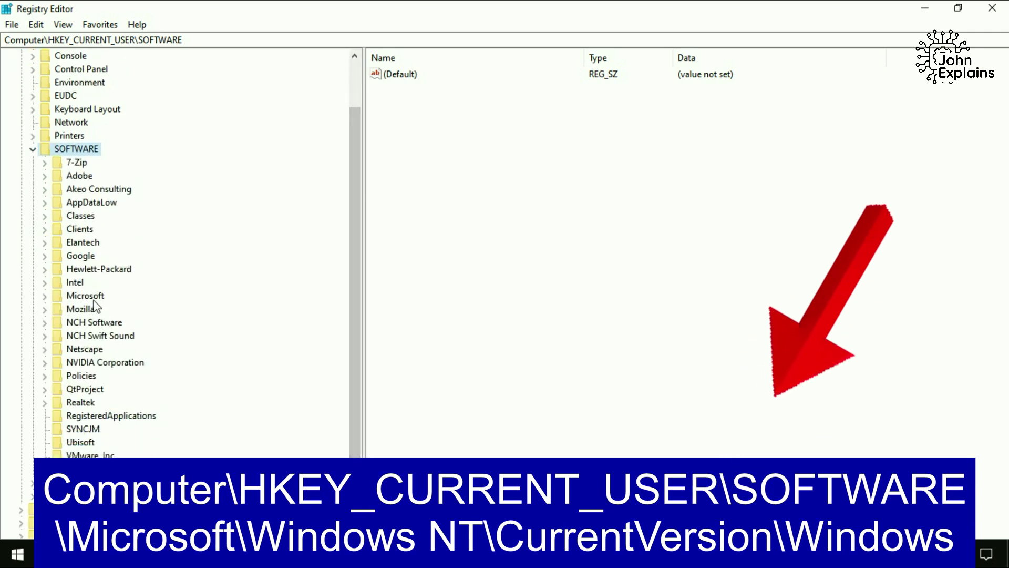
- Drill through Microsoft\Windows NT\CurrentVersion and open the Windows key with its Device value
click(73, 296)
click(44, 295)
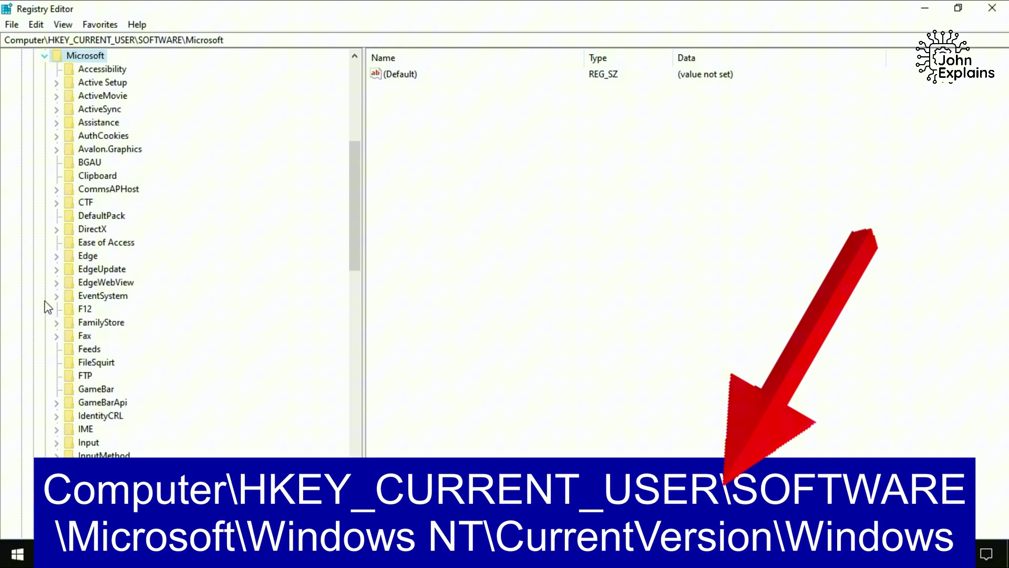
drag(351, 226, 334, 450)
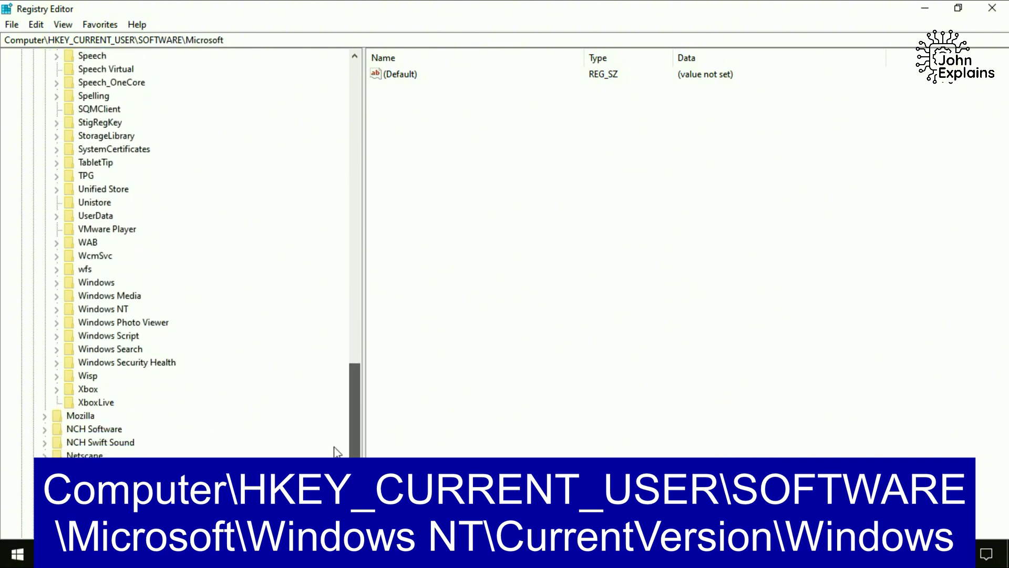
click(112, 317)
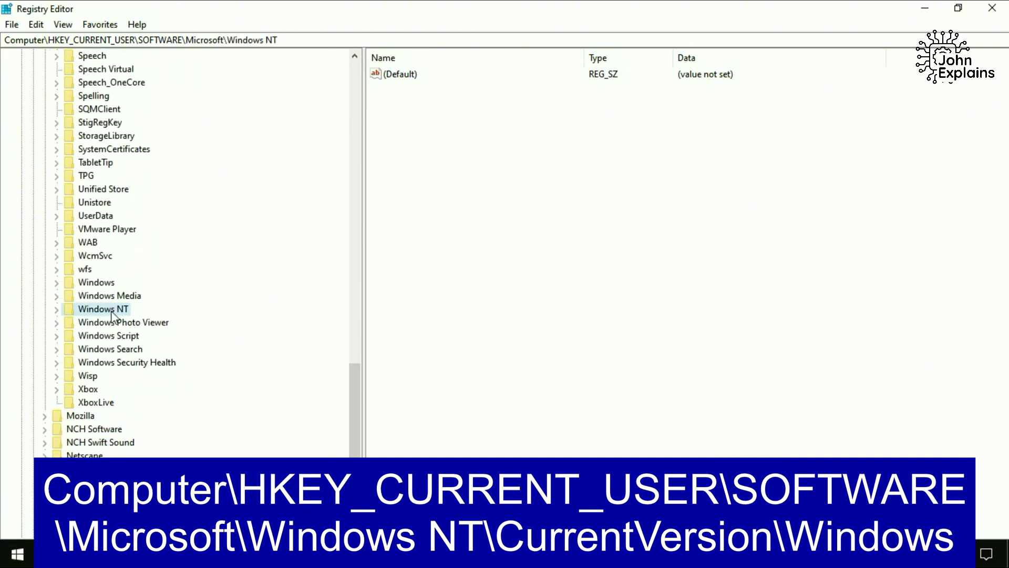
click(57, 310)
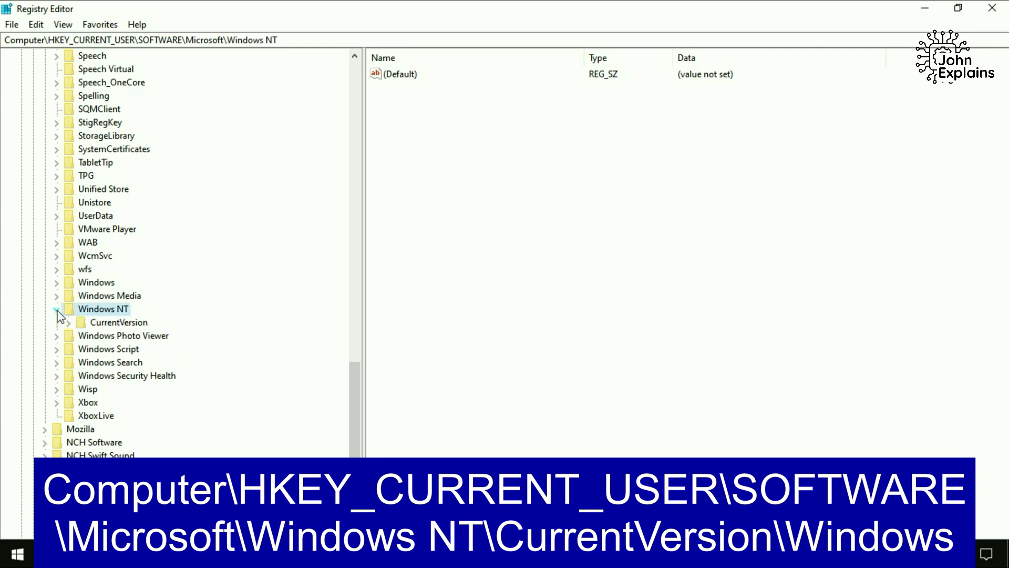
click(120, 323)
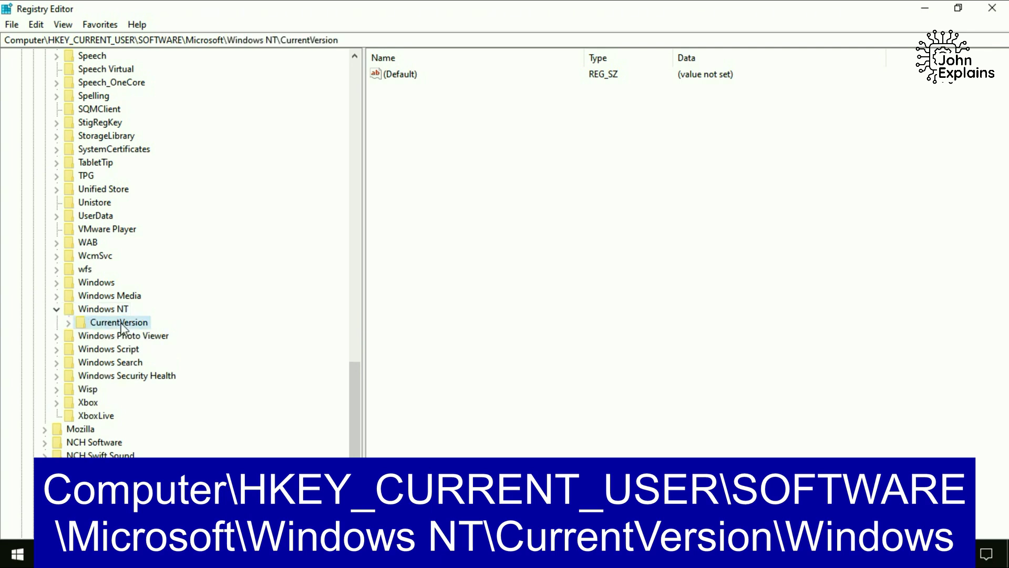
click(70, 325)
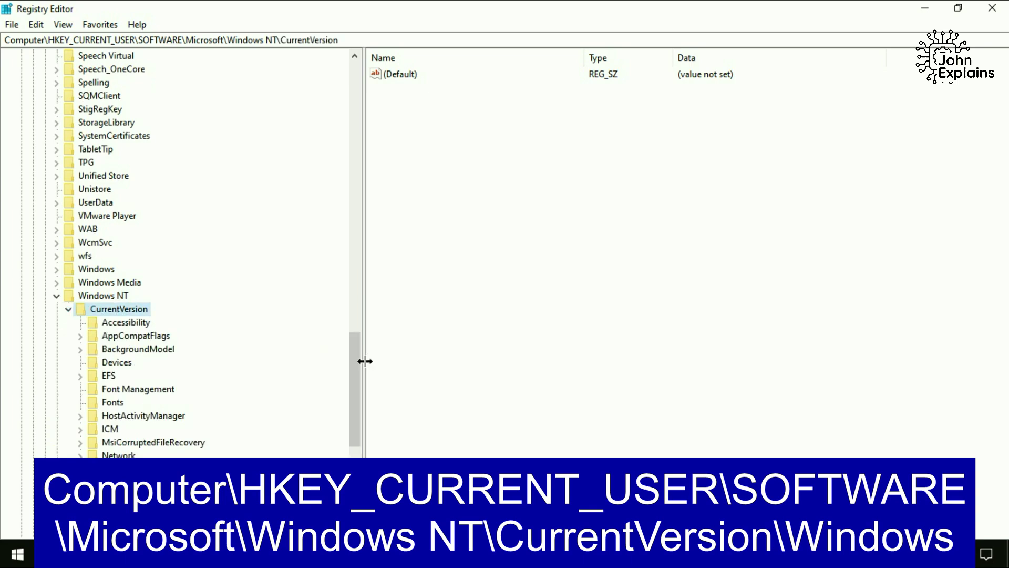
drag(354, 368, 354, 405)
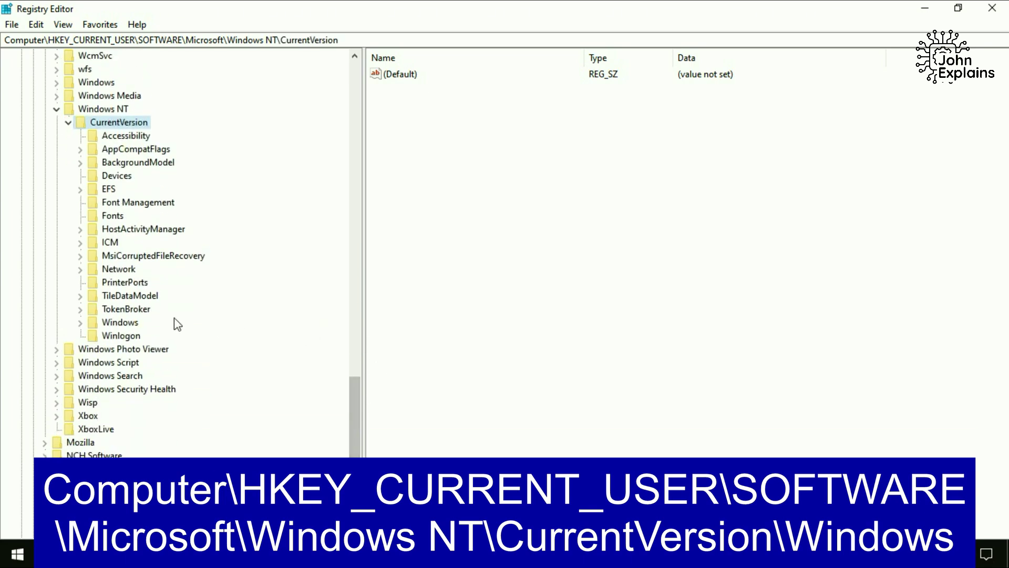
click(119, 322)
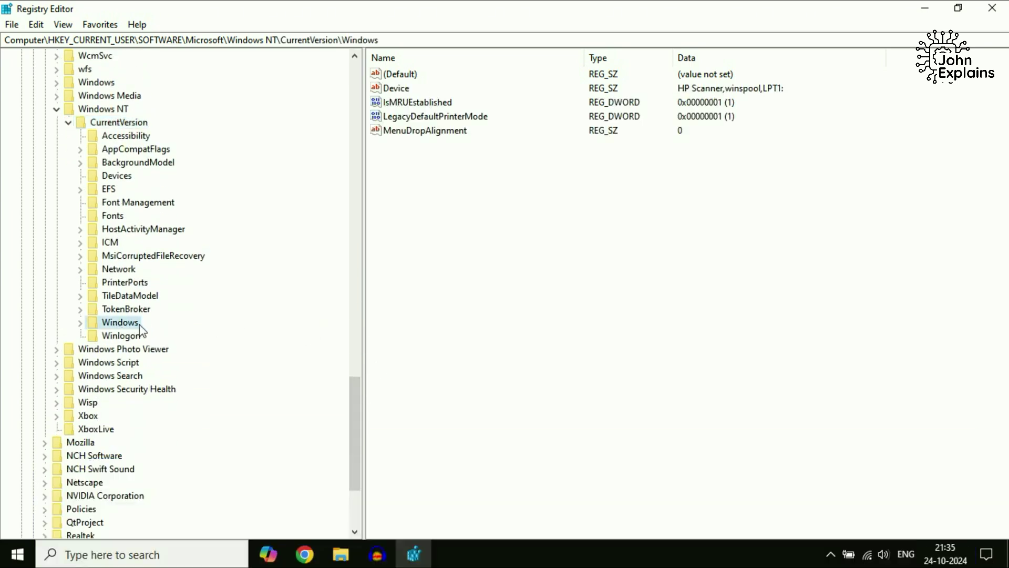
- Open the Permissions dialog for the Windows registry key
right_click(127, 323)
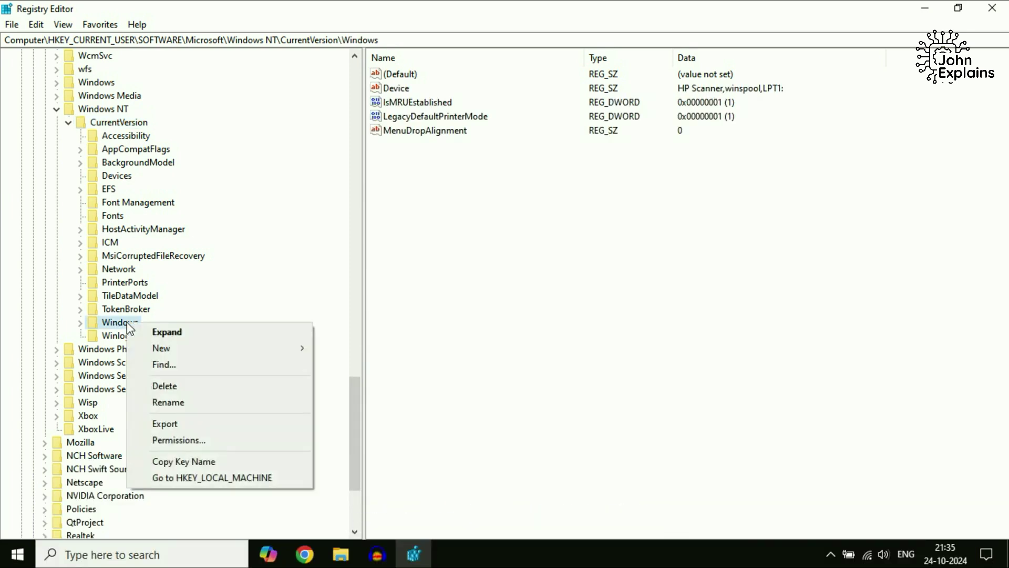
click(208, 440)
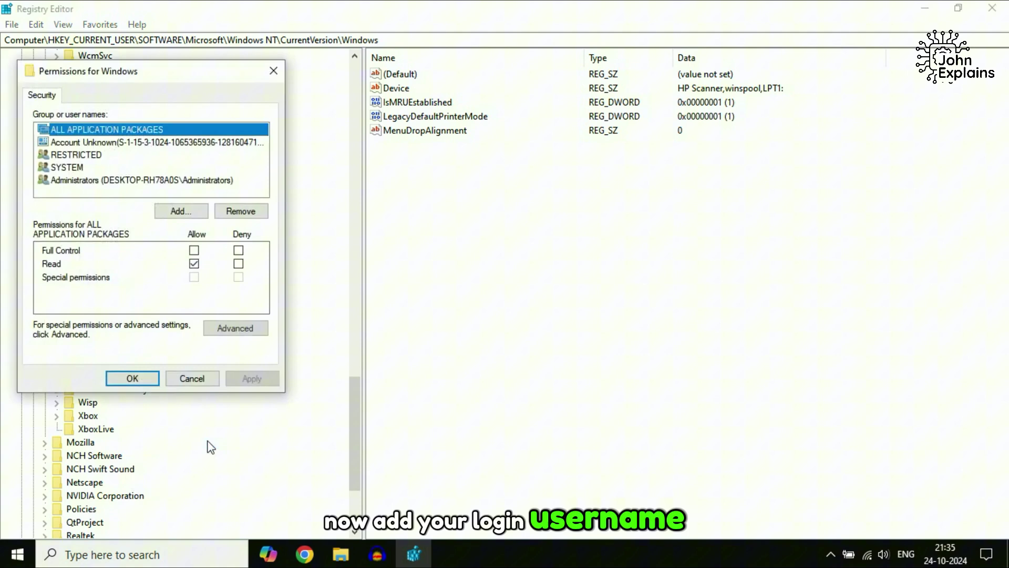
drag(178, 74, 458, 88)
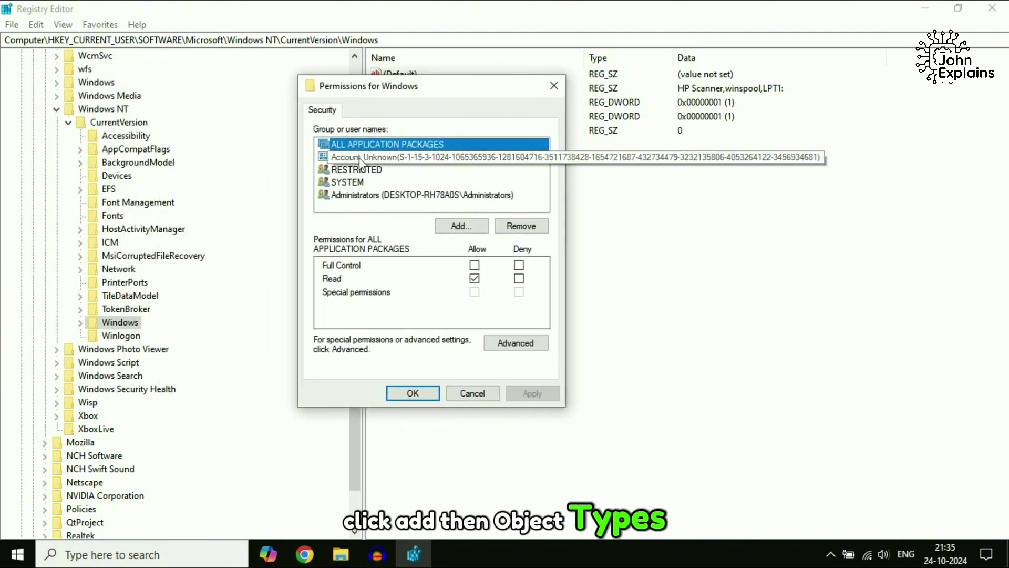
- Find user accounts via Advanced search and select the local Laptop account to add
click(461, 226)
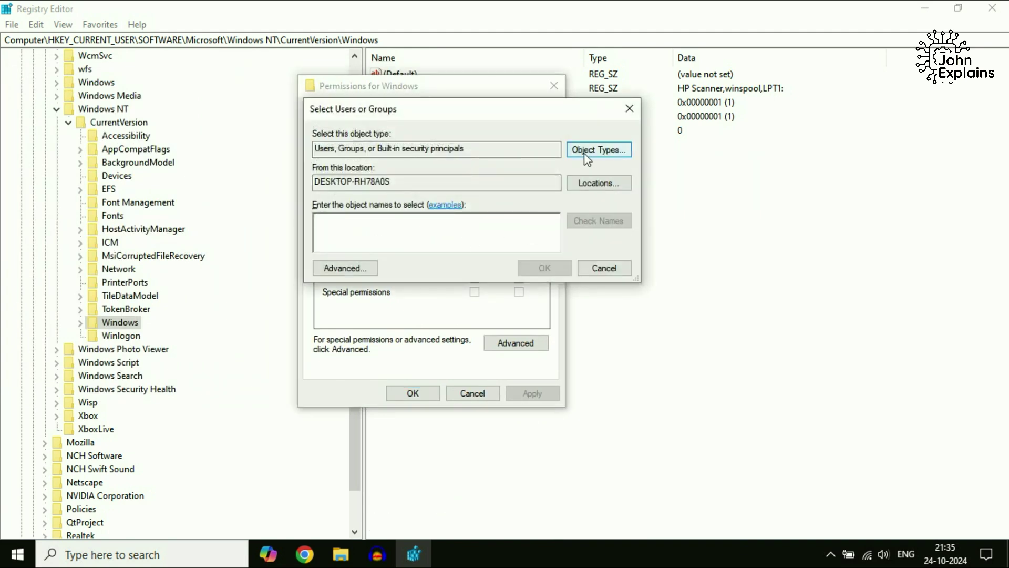
click(609, 155)
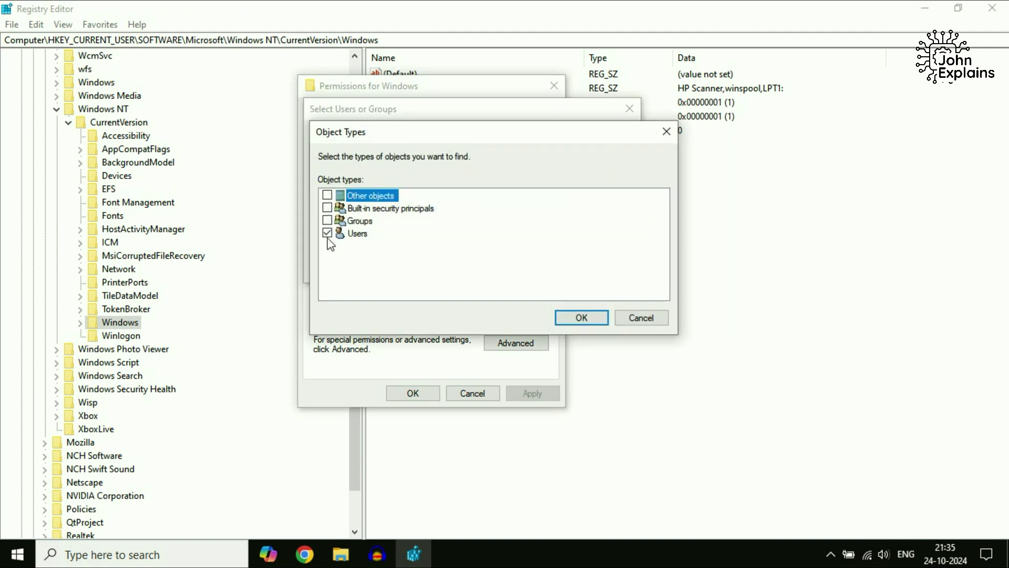
click(595, 319)
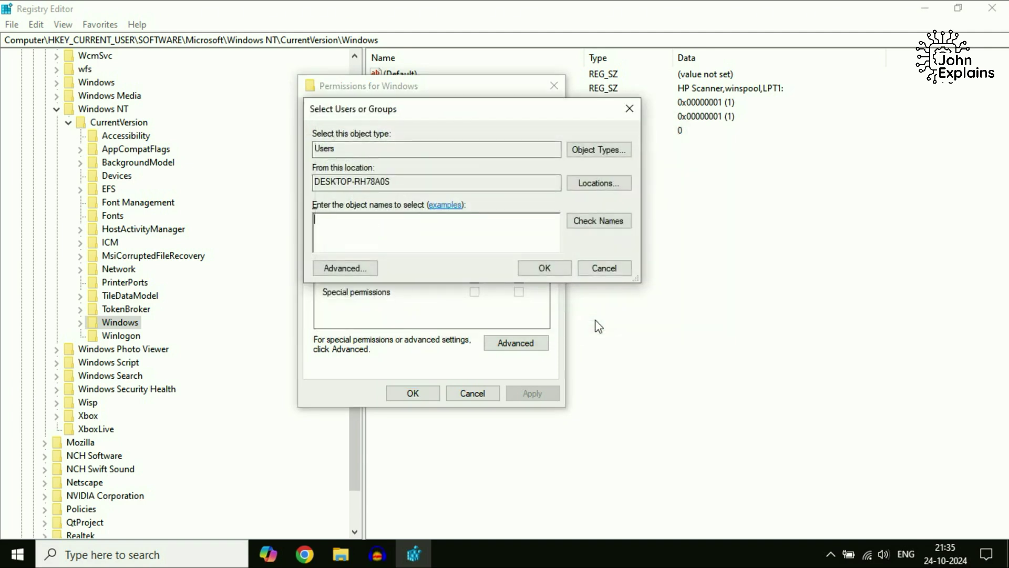
click(367, 272)
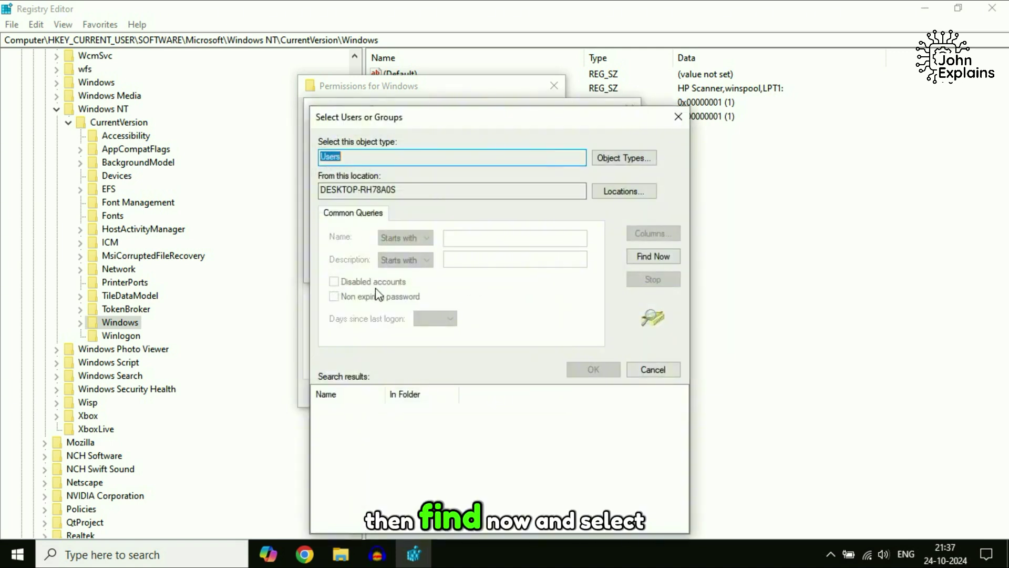
click(657, 257)
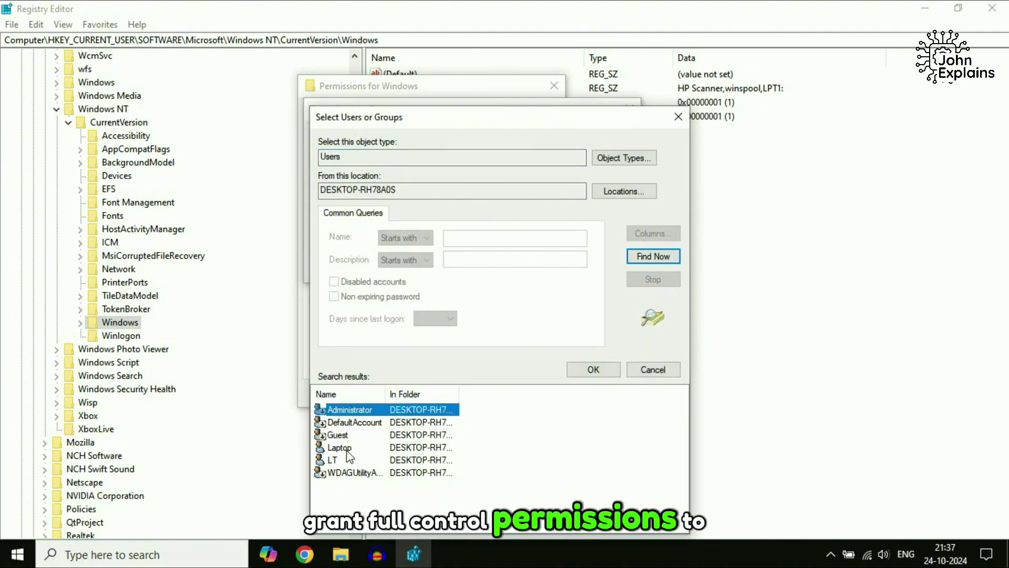
click(18, 555)
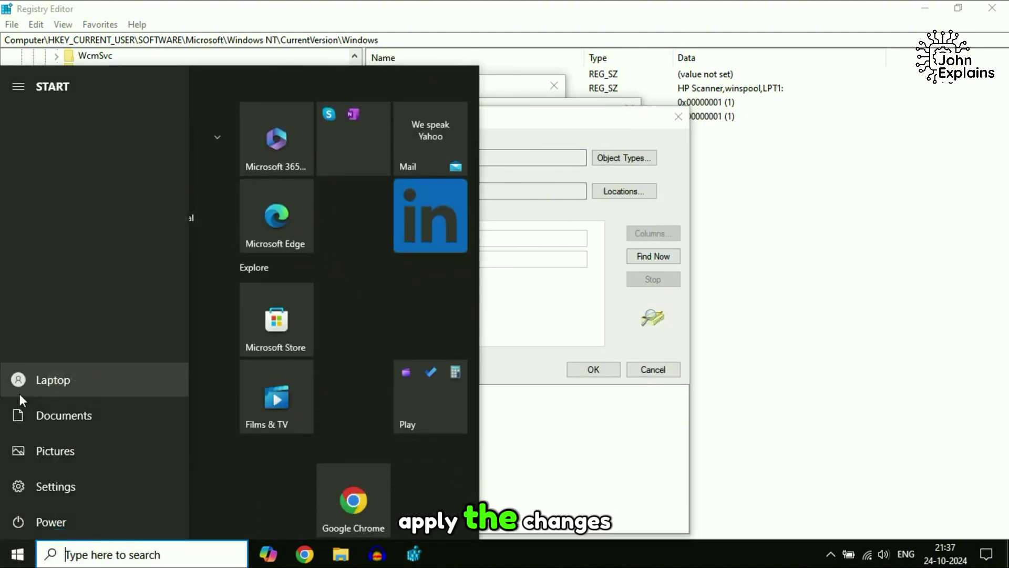
click(522, 440)
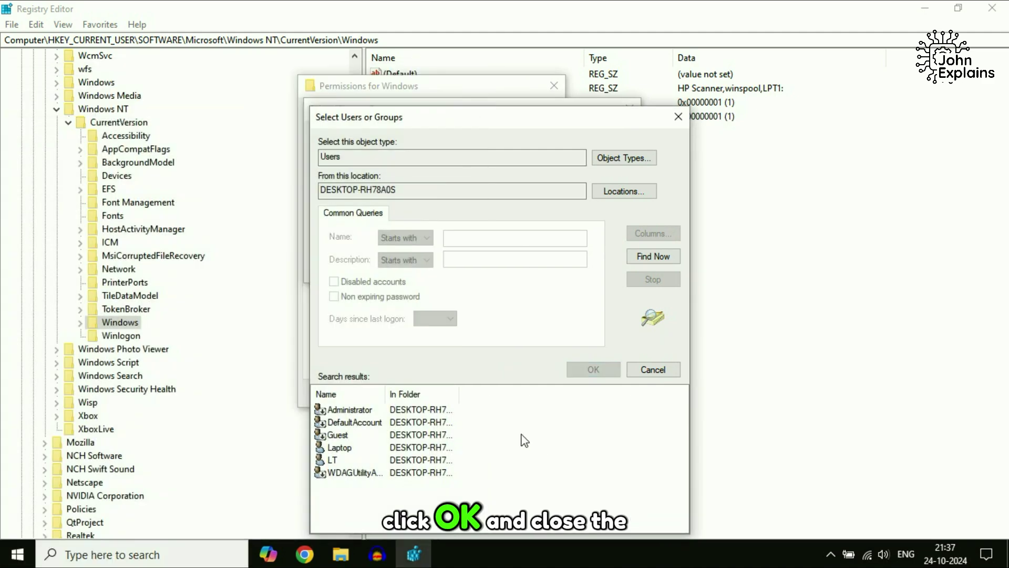
click(353, 448)
click(597, 370)
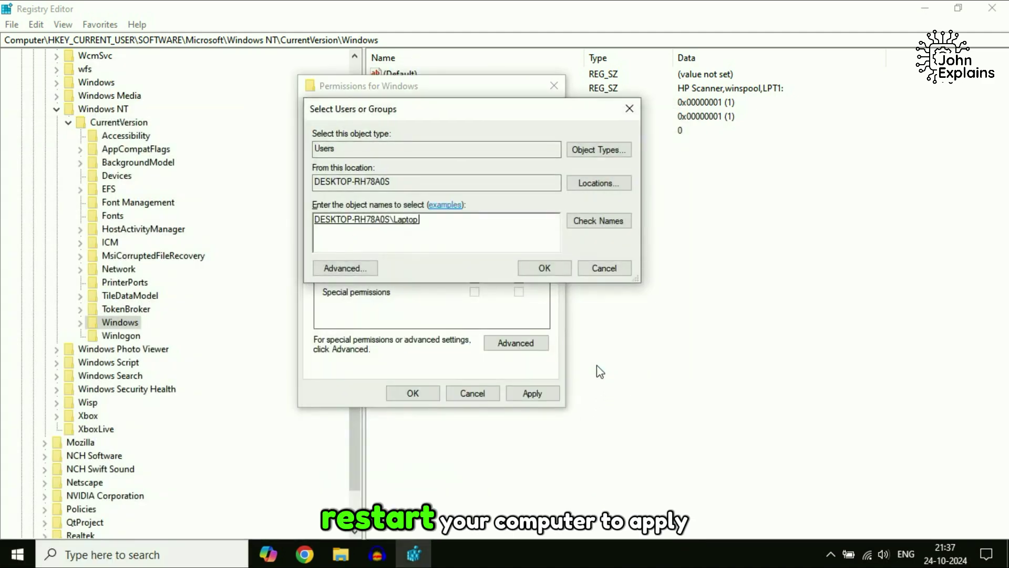
- Add DESKTOP-RH78A0S\Laptop, allow it Full Control, then apply and close the permissions
click(545, 267)
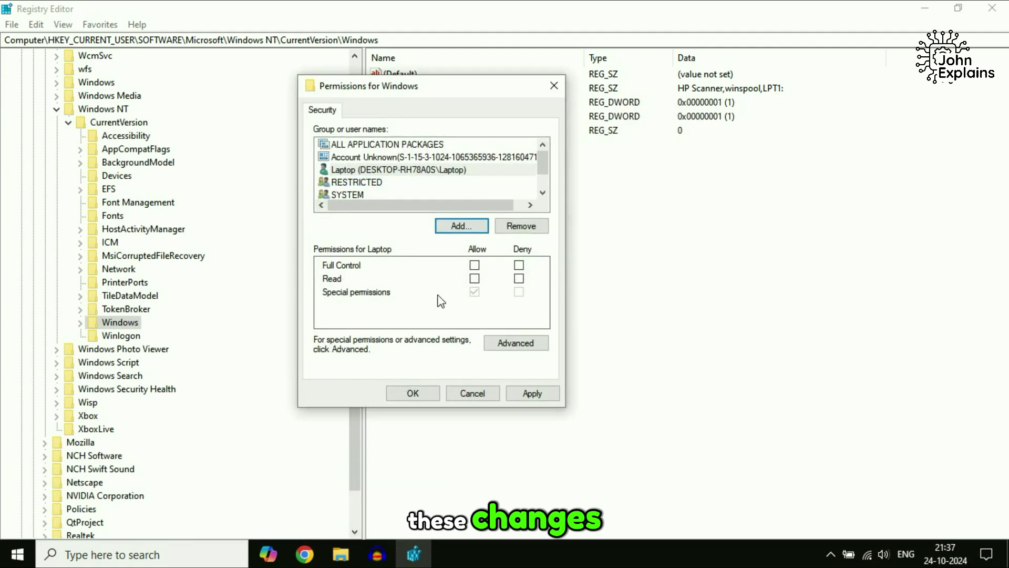
click(392, 170)
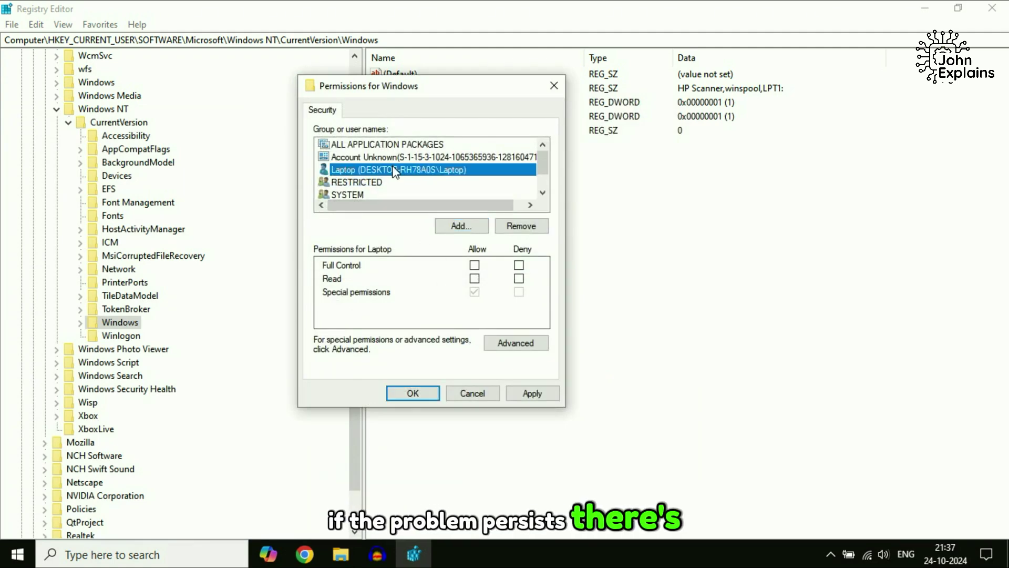
click(474, 266)
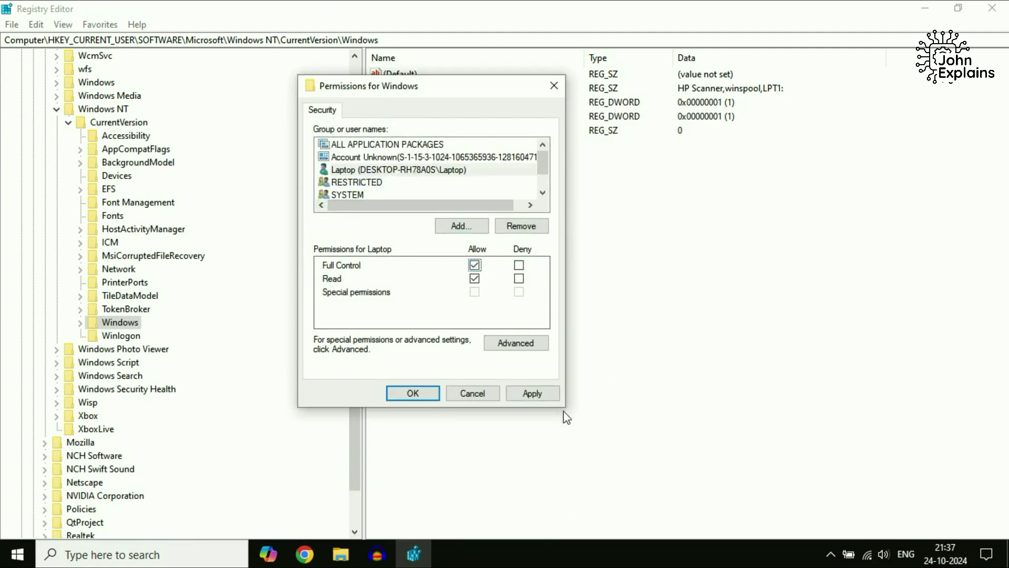
click(547, 395)
click(434, 399)
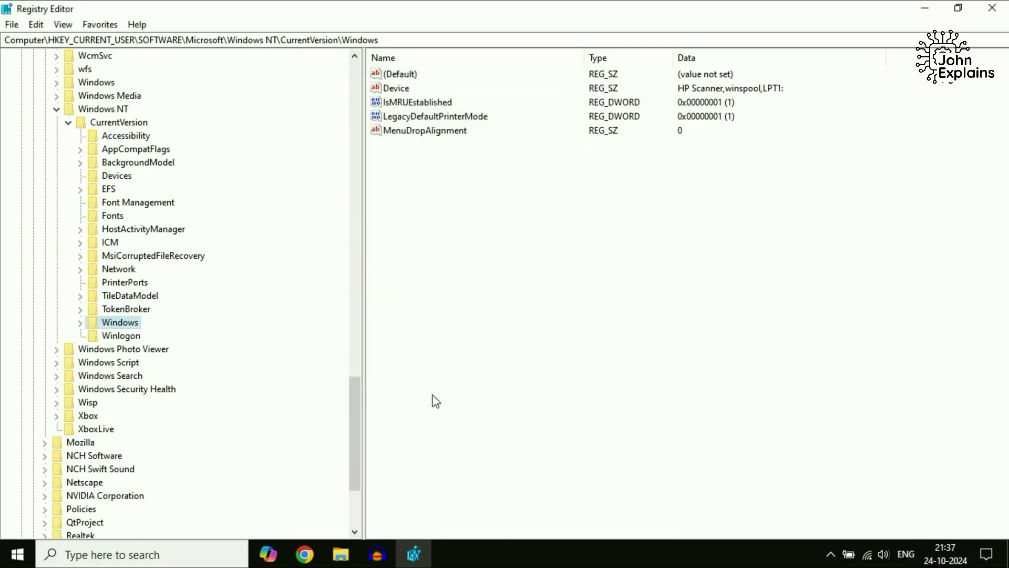
- Close Registry Editor and launch the Services console from search
click(992, 8)
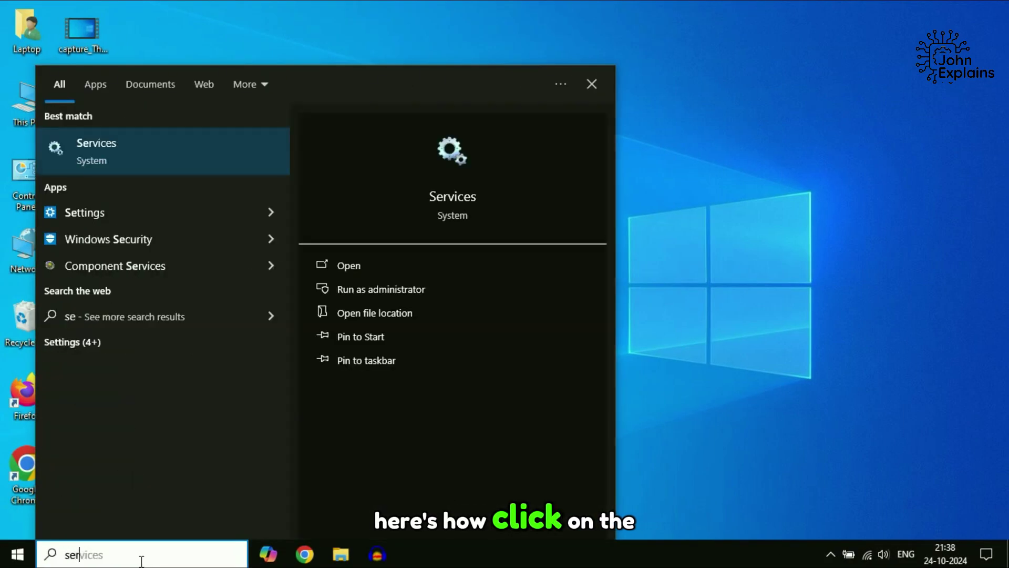
click(147, 154)
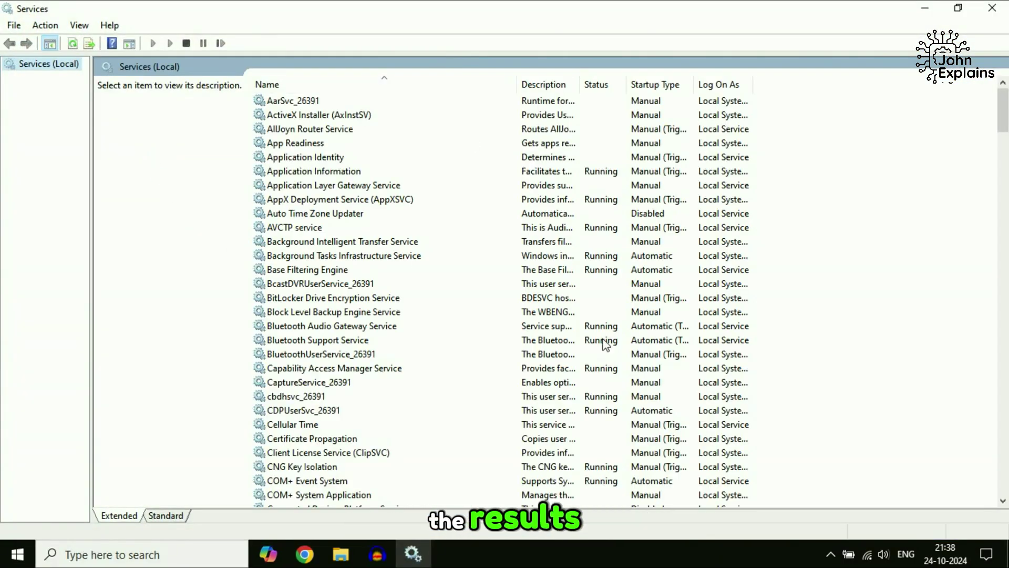
- Jump to Print Spooler in the services list and bring up its context menu
click(347, 327)
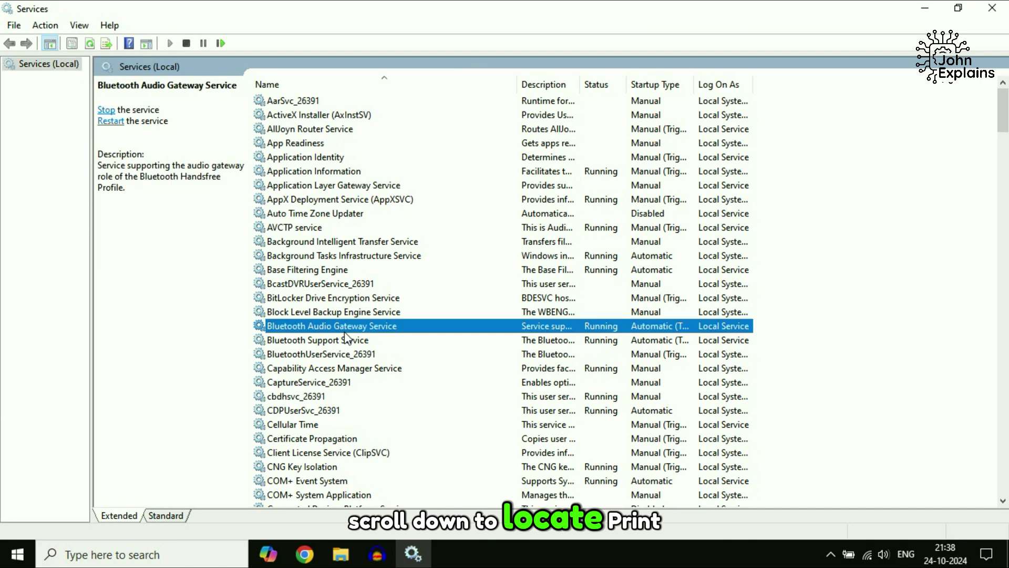
key(p)
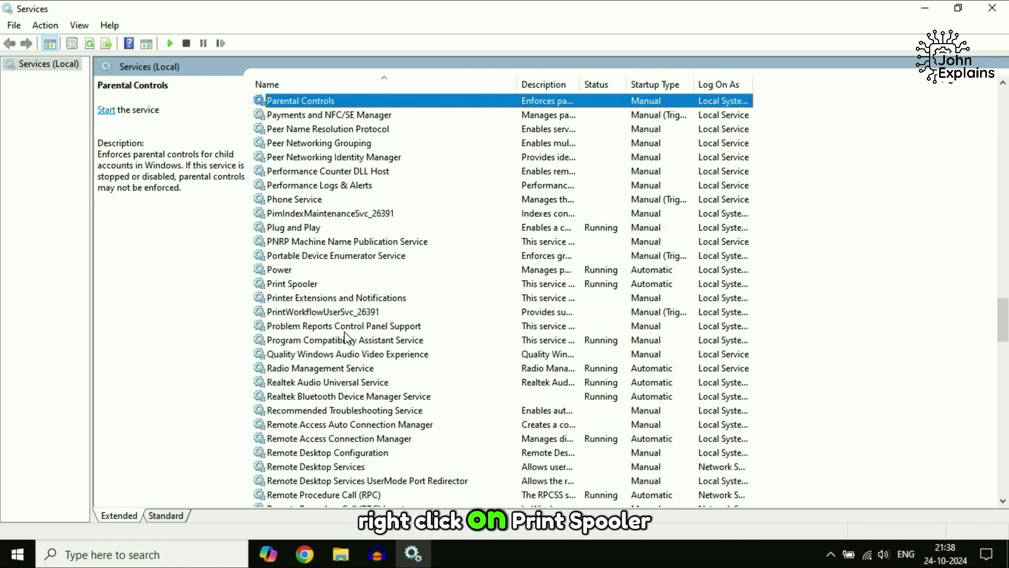
click(311, 288)
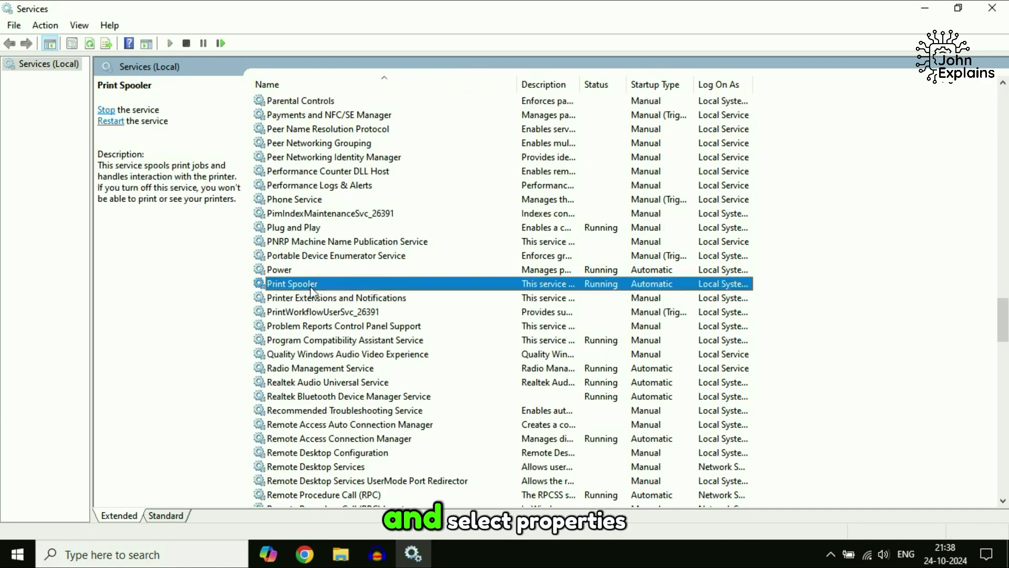
right_click(339, 282)
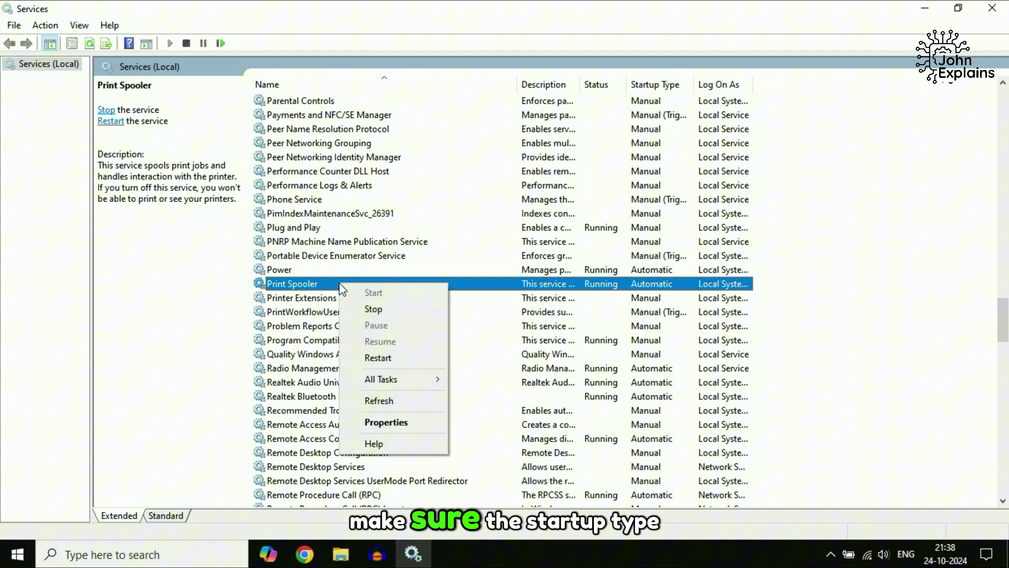
- Keep Print Spooler's startup type at Automatic, apply, and close its properties
click(401, 427)
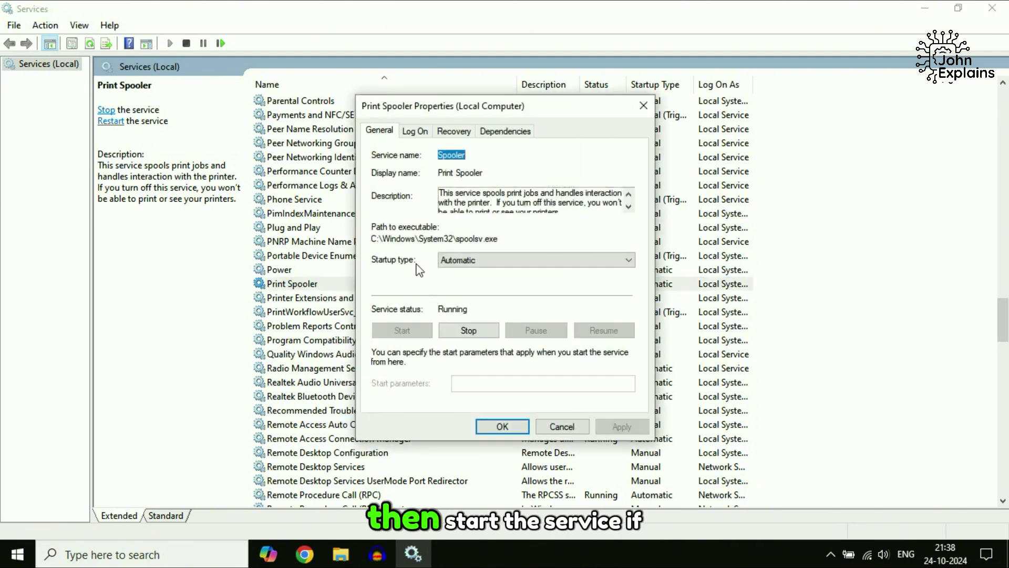
click(622, 264)
click(508, 282)
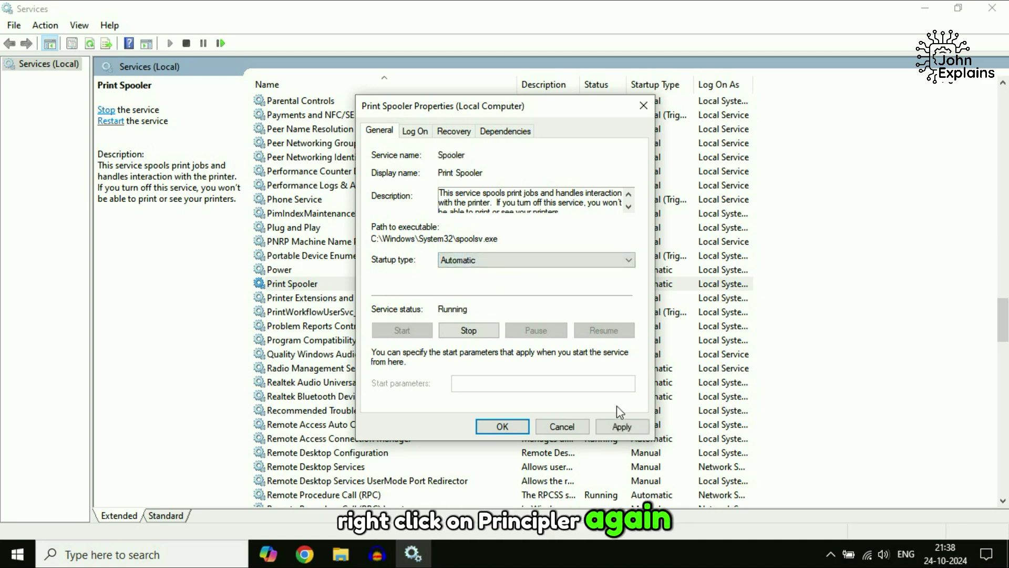
click(615, 426)
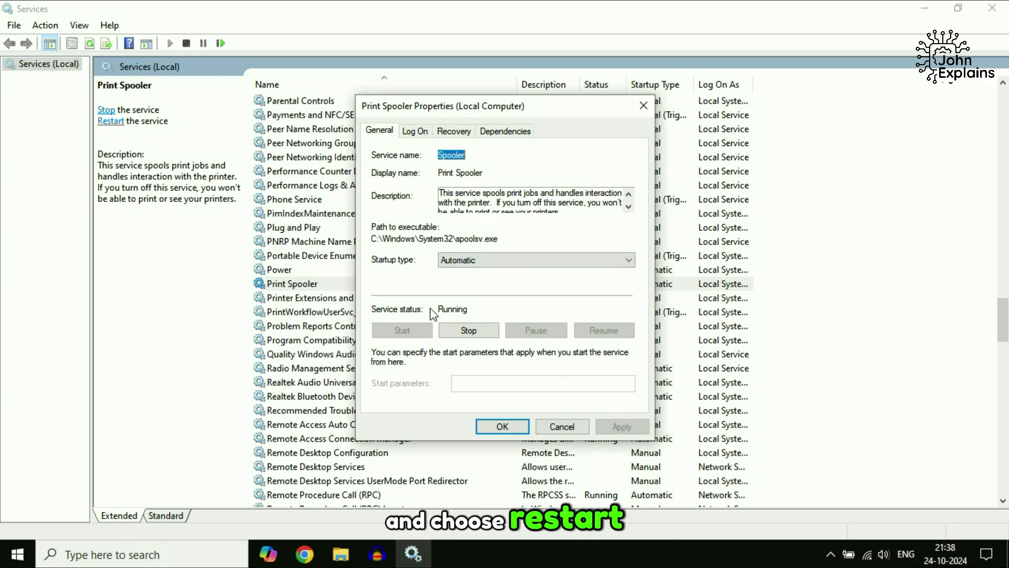
click(509, 428)
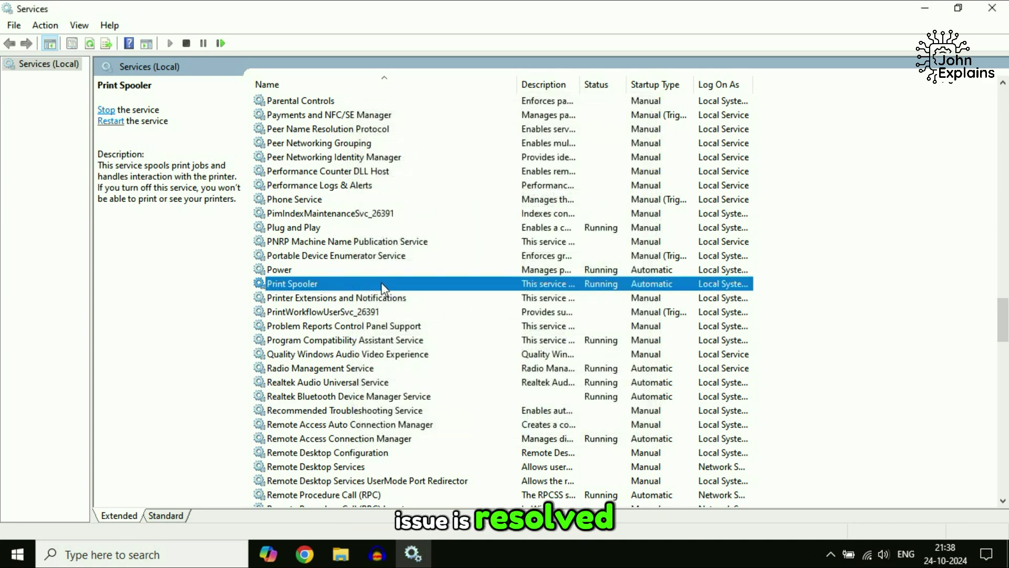
- Restart the Print Spooler service from its context menu
right_click(380, 283)
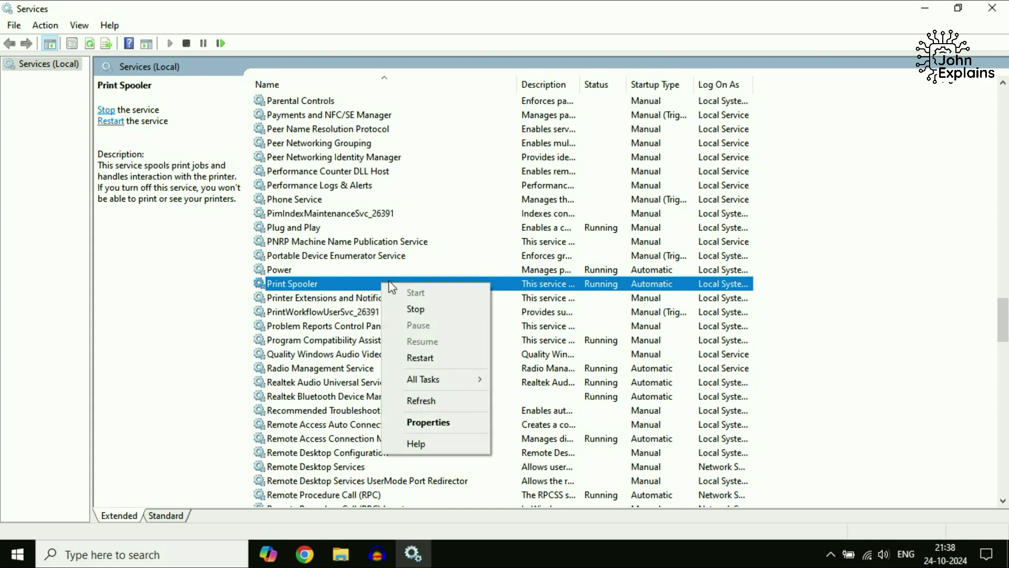
click(434, 357)
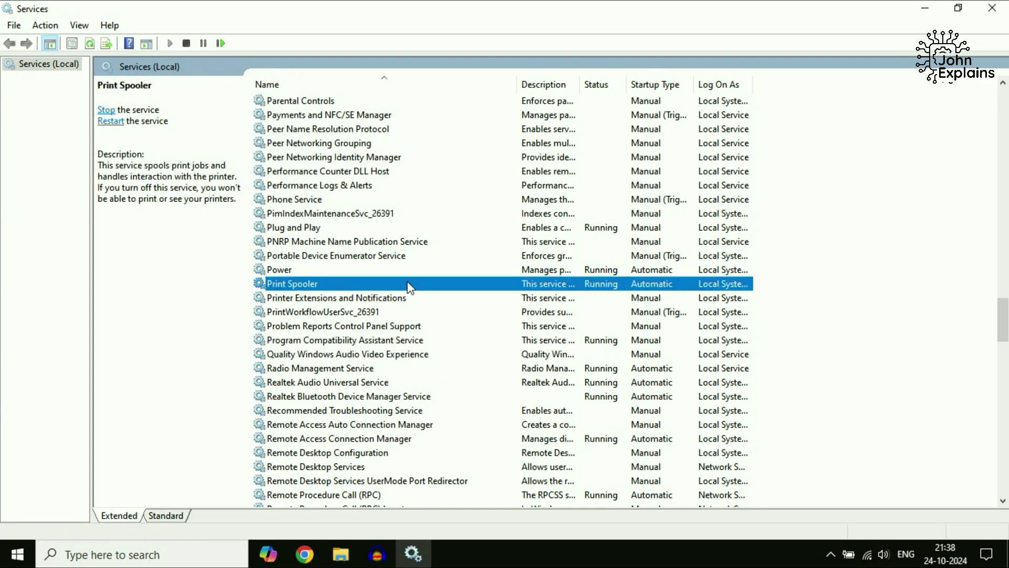
click(987, 12)
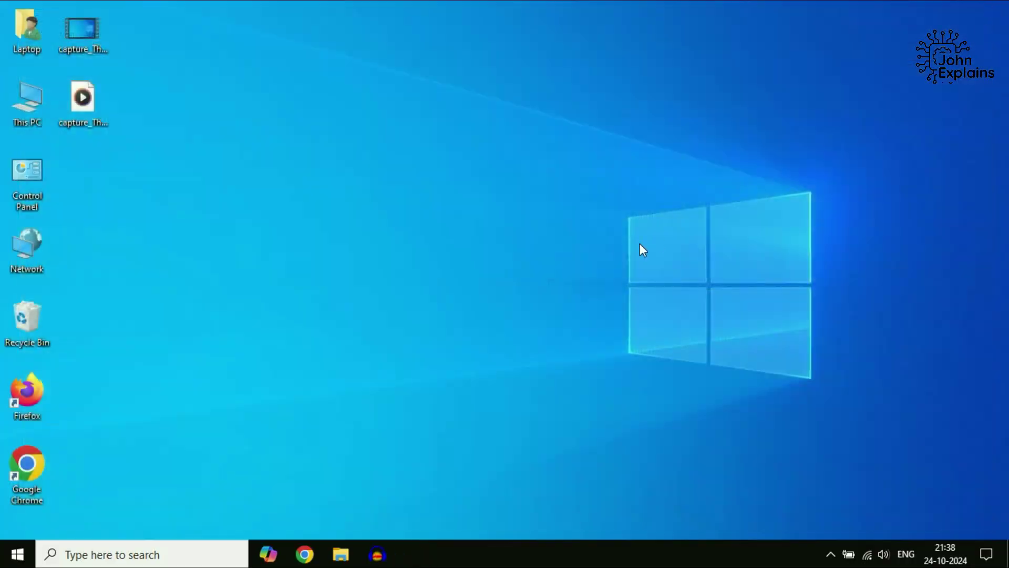